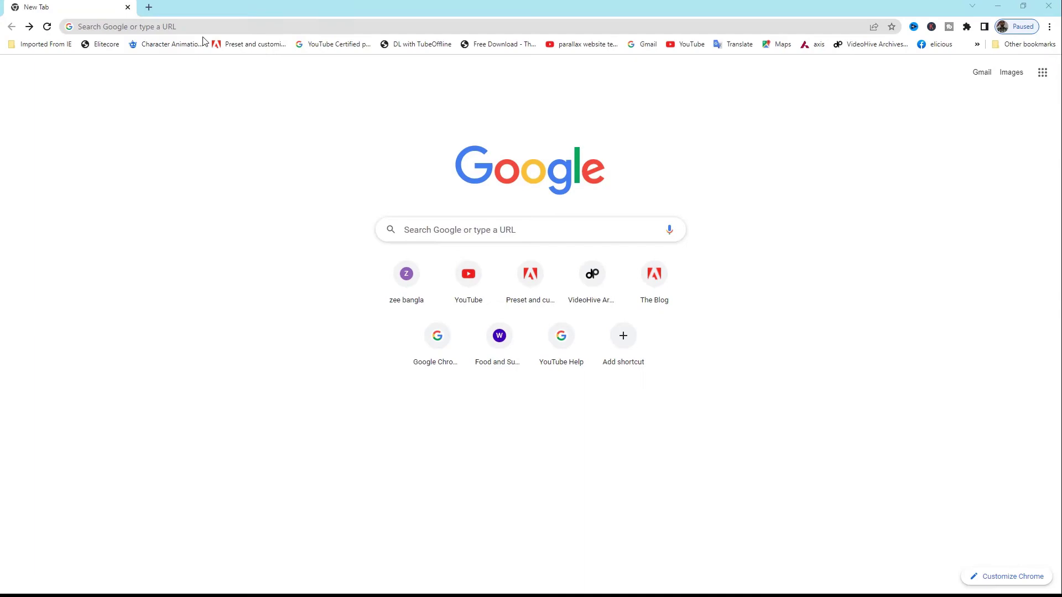
Search for Premiere Pro system requirements and open Adobe's support page.
click(215, 25)
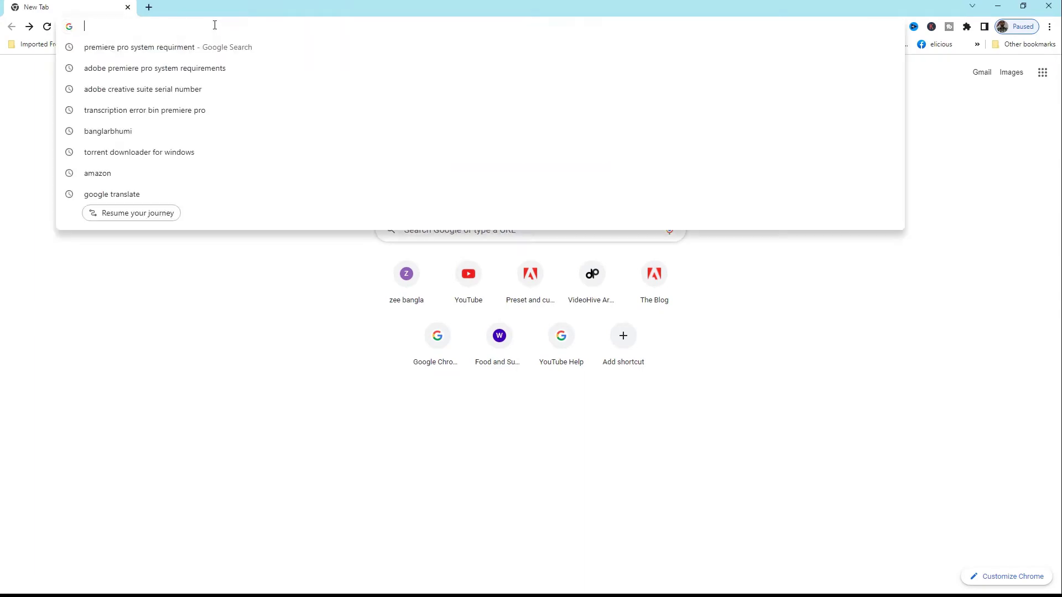
text(premiere pro system requirment)
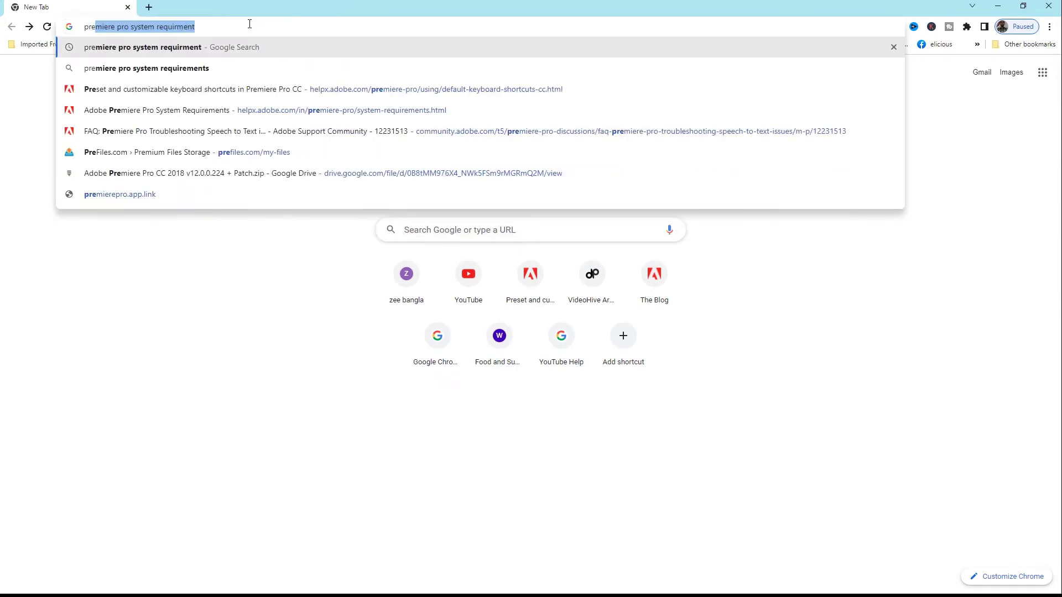
key(Return)
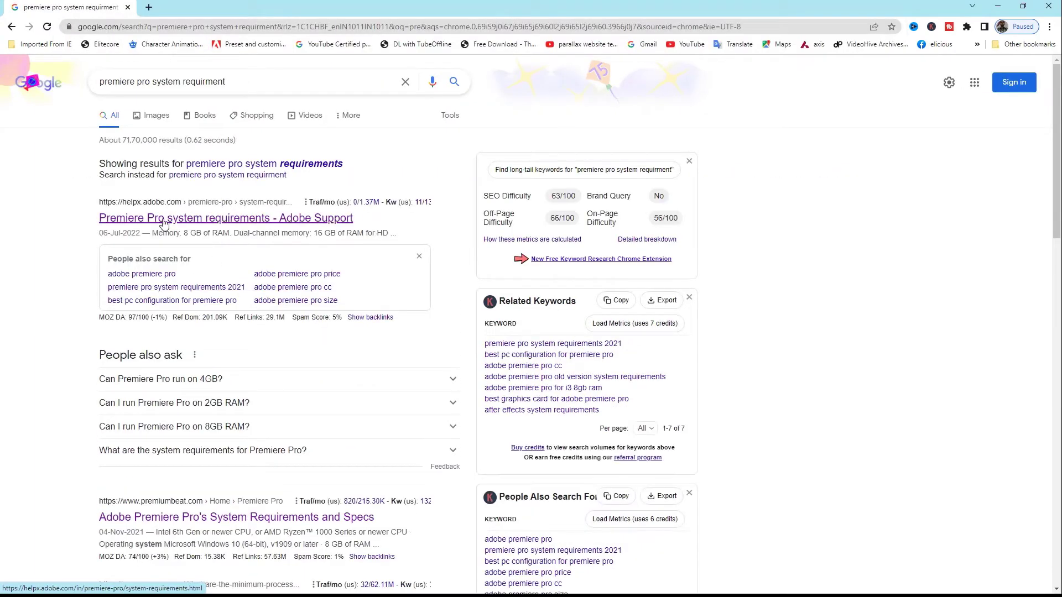
click(177, 224)
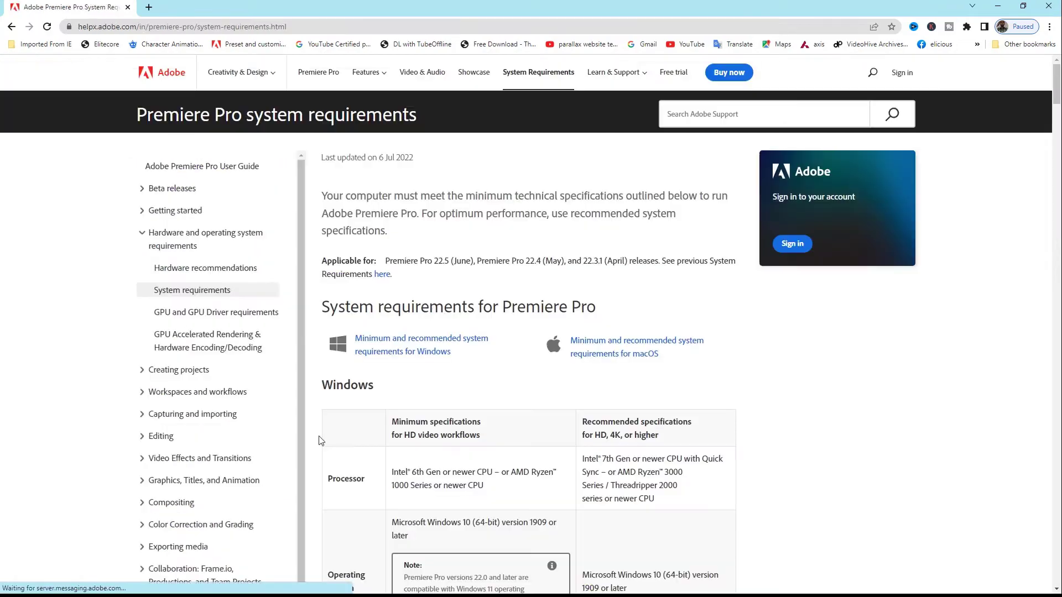
Scroll to the Windows CUDA GPU list and highlight the NVIDIA GeForce GTX 1650.
drag(1057, 83, 1057, 384)
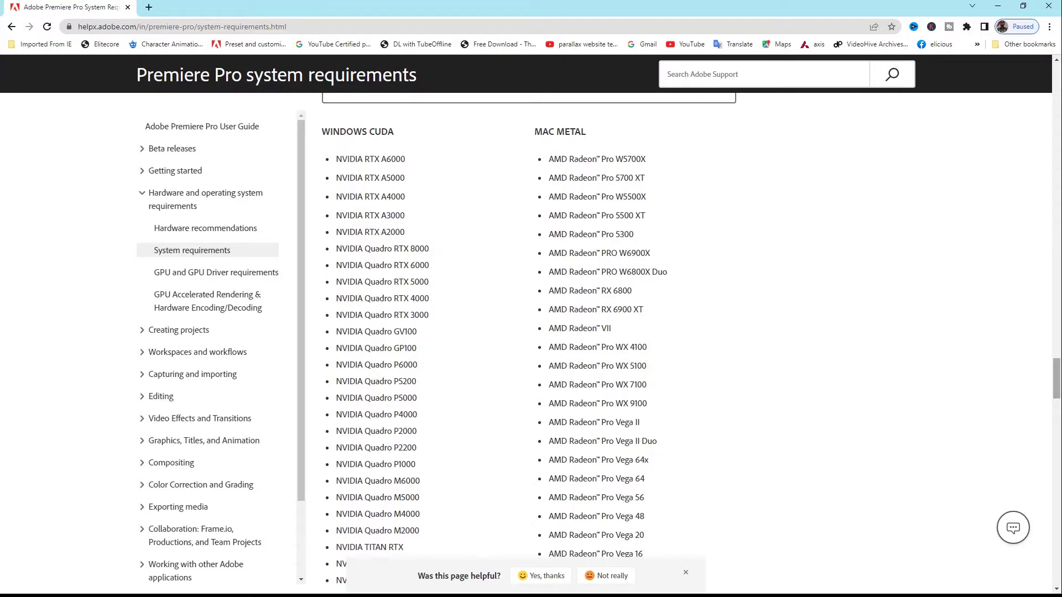
scroll(1058, 376, down, 5)
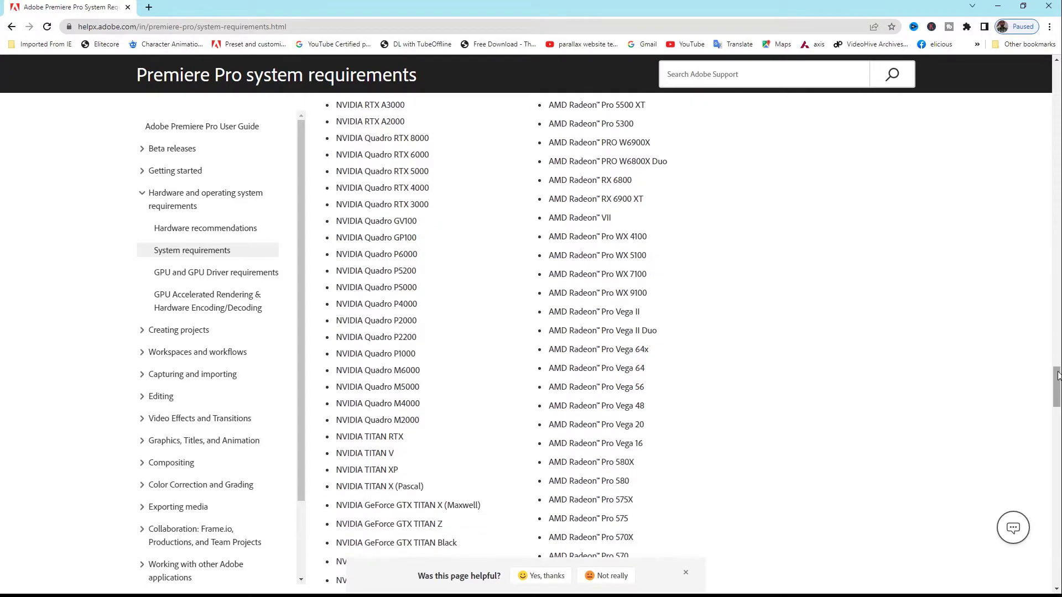
scroll(1059, 376, down, 5)
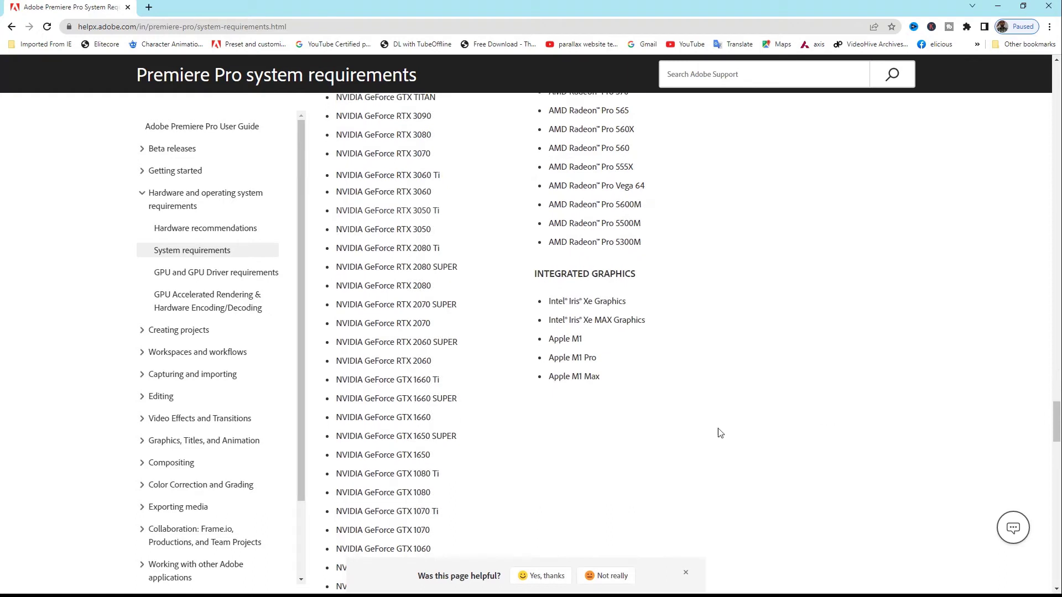
drag(336, 454, 432, 454)
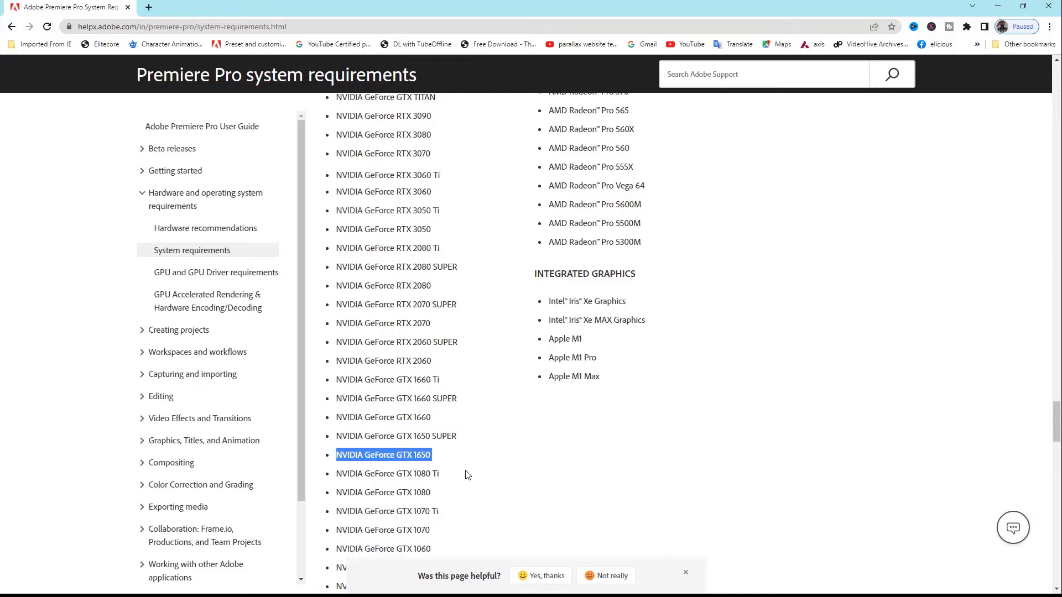
Search 'nvidea' in a new tab and open the NVIDIA Driver Downloads page.
key(ctrl+t)
text(n)
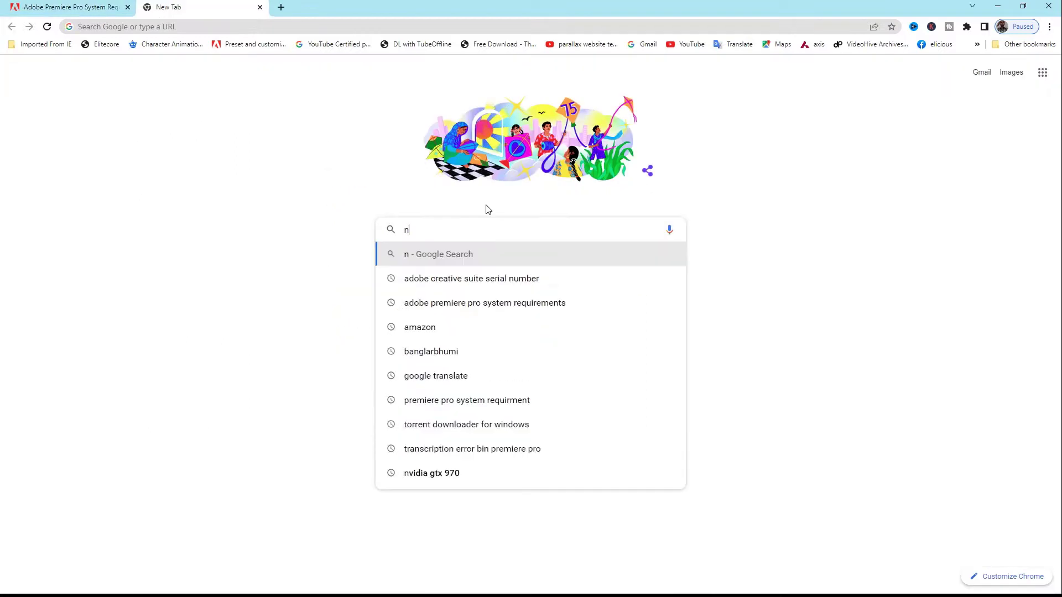
text(videa)
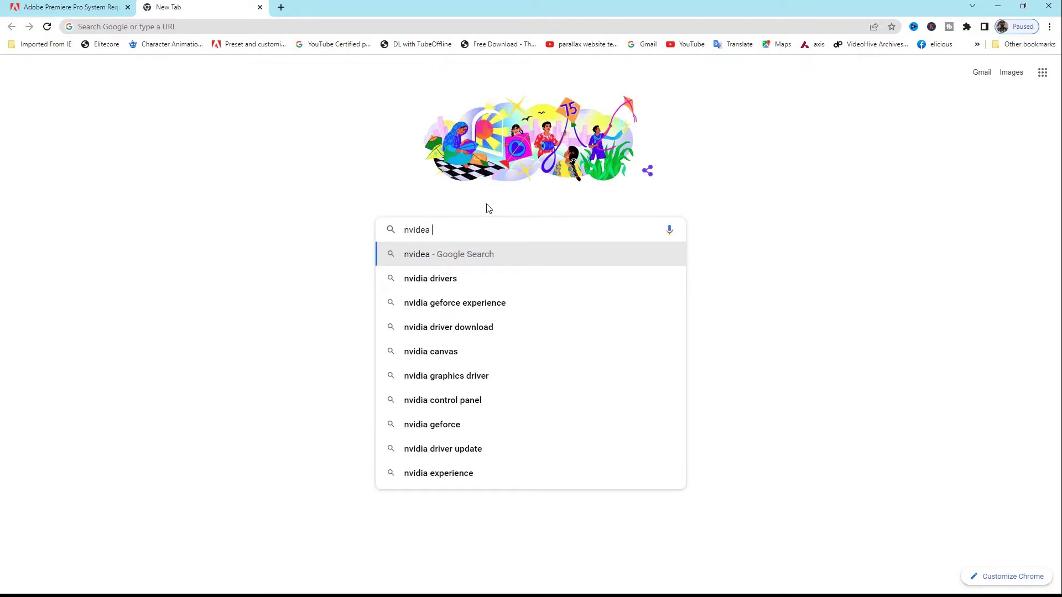
click(413, 287)
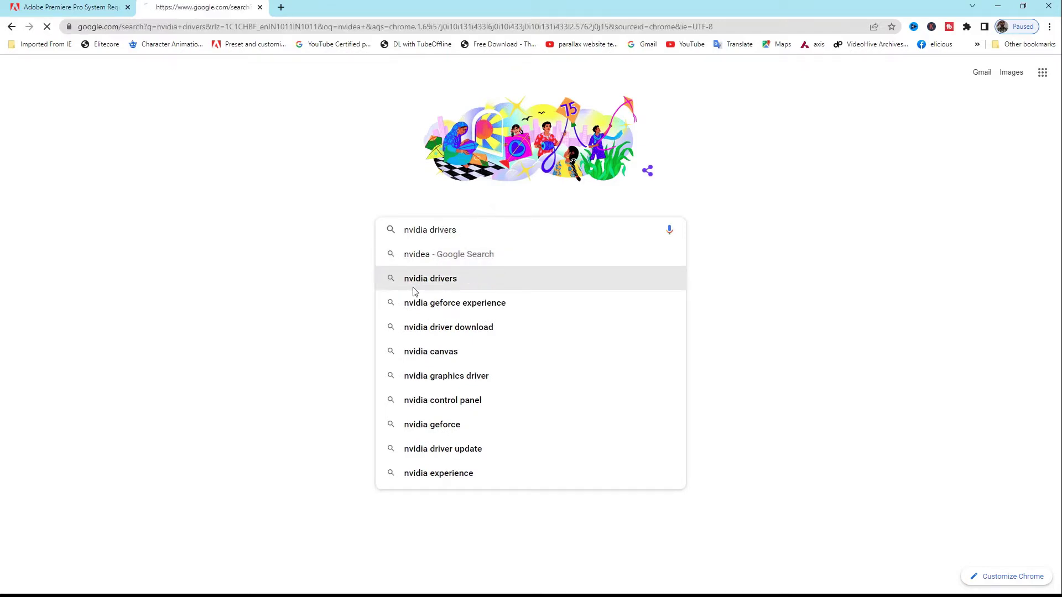
click(159, 179)
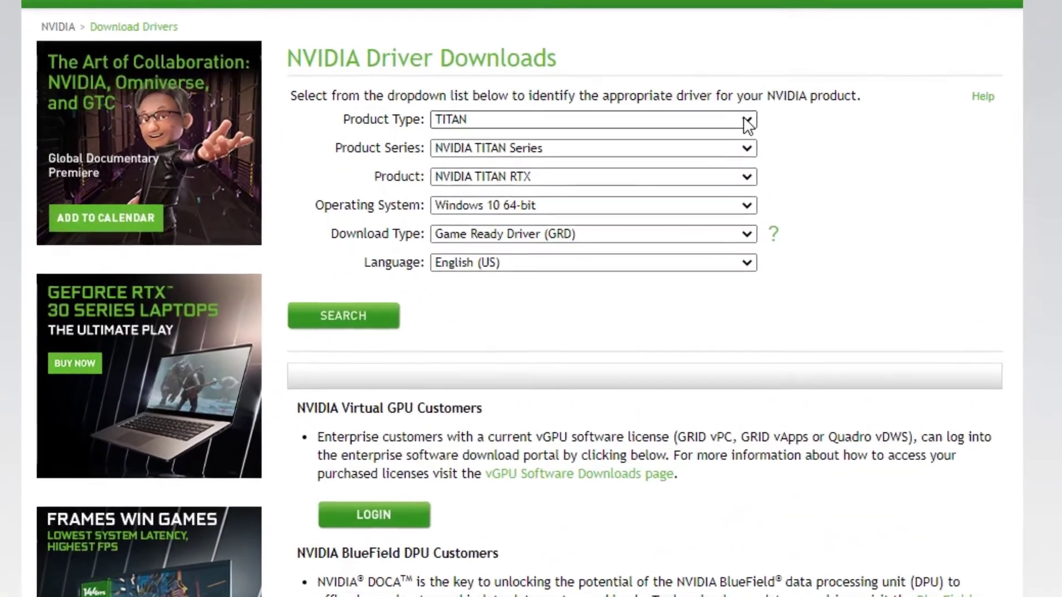
Choose GeForce, GeForce 16 Series and GeForce GTX 1650, then search for the driver.
click(650, 199)
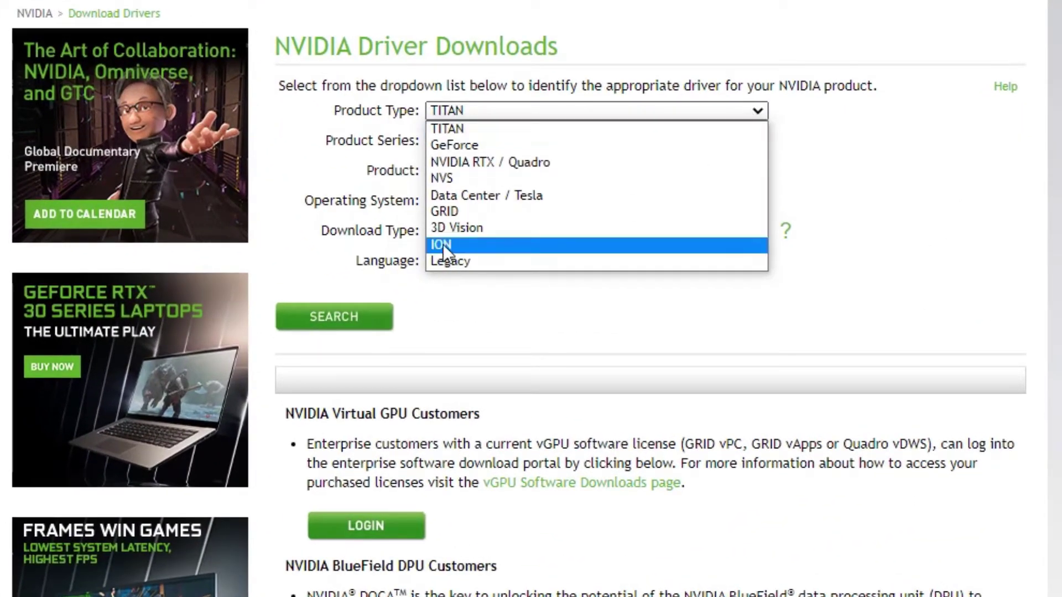
click(496, 146)
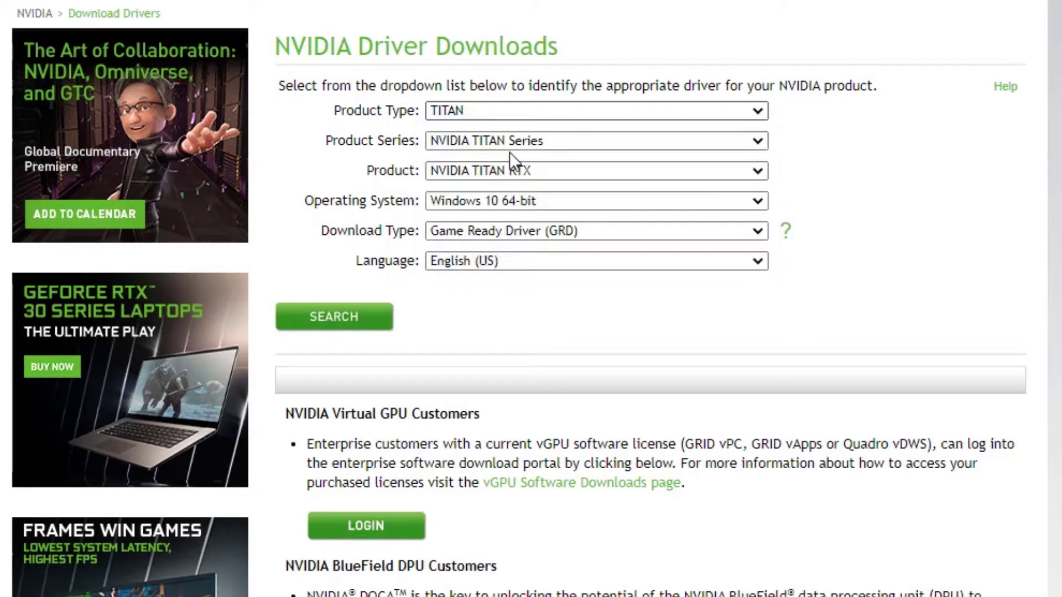
click(706, 148)
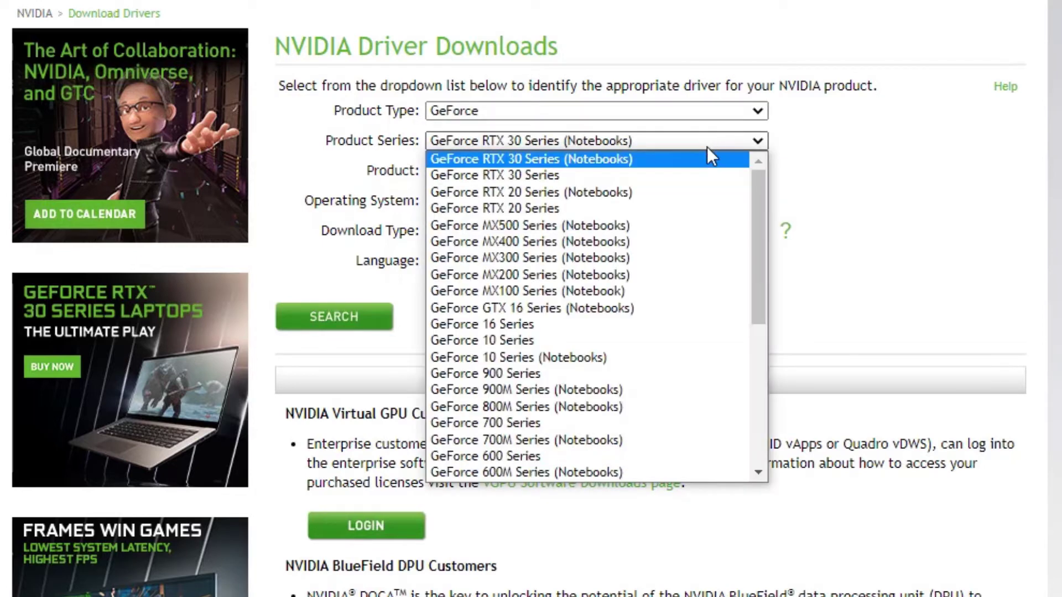
click(513, 324)
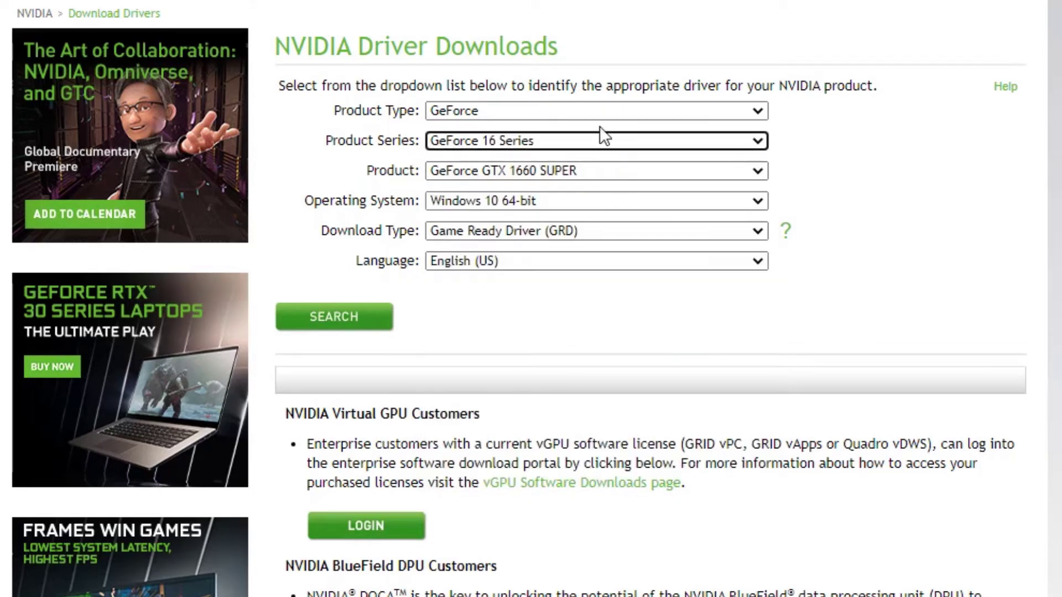
click(642, 176)
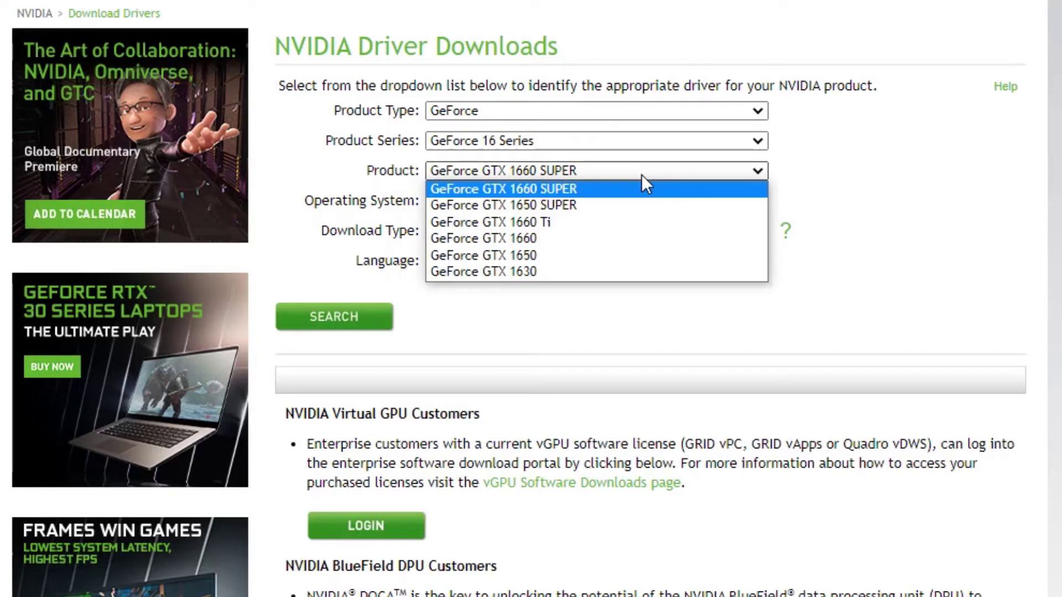
key(Escape)
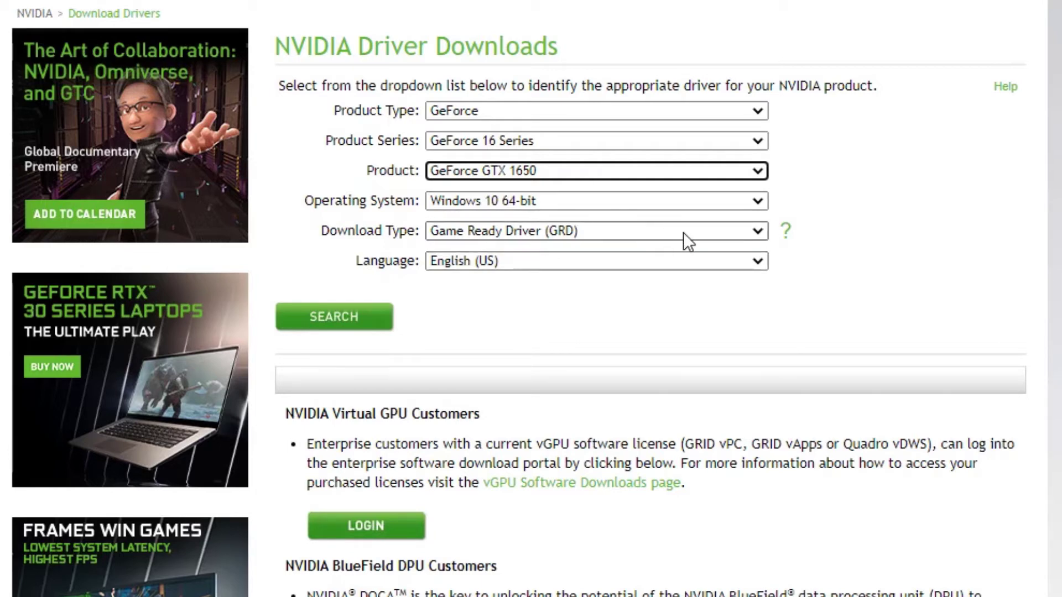
click(355, 330)
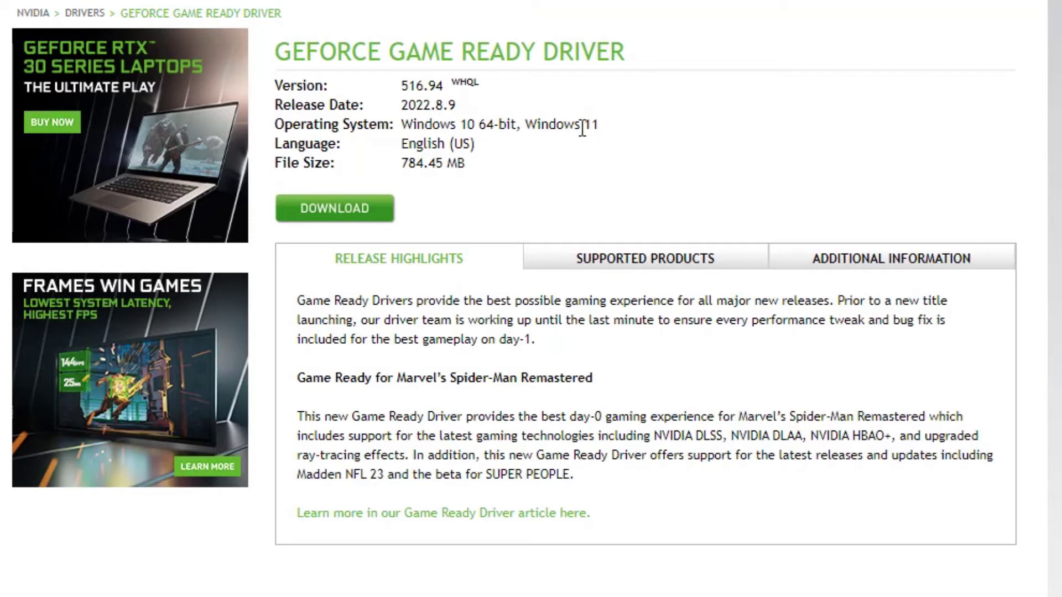
Download the GeForce Game Ready Driver installer and open it from the Downloads folder.
triple_click(450, 125)
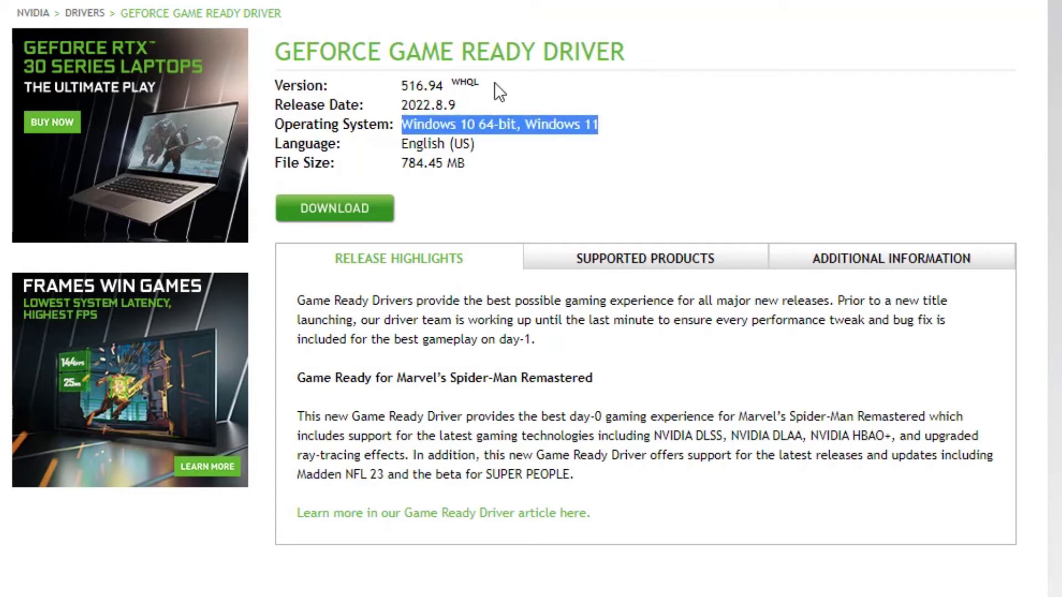
click(350, 210)
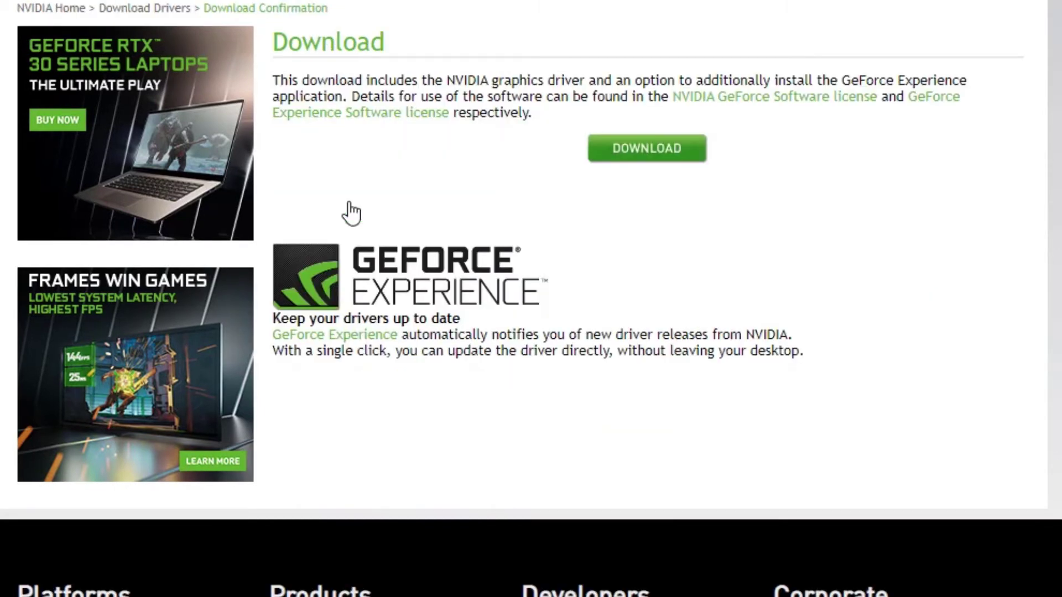
click(651, 158)
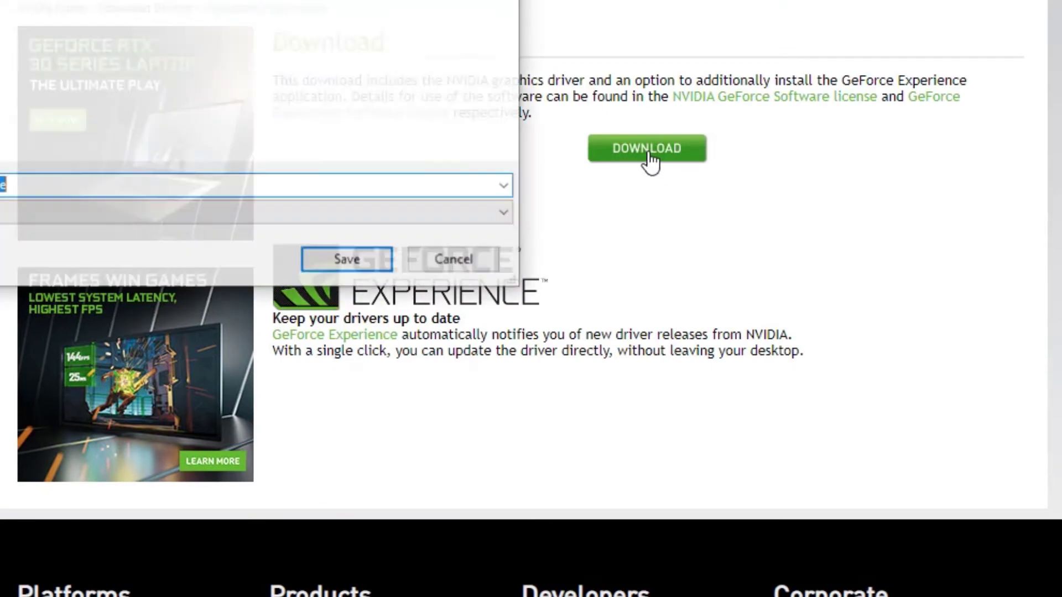
key(Return)
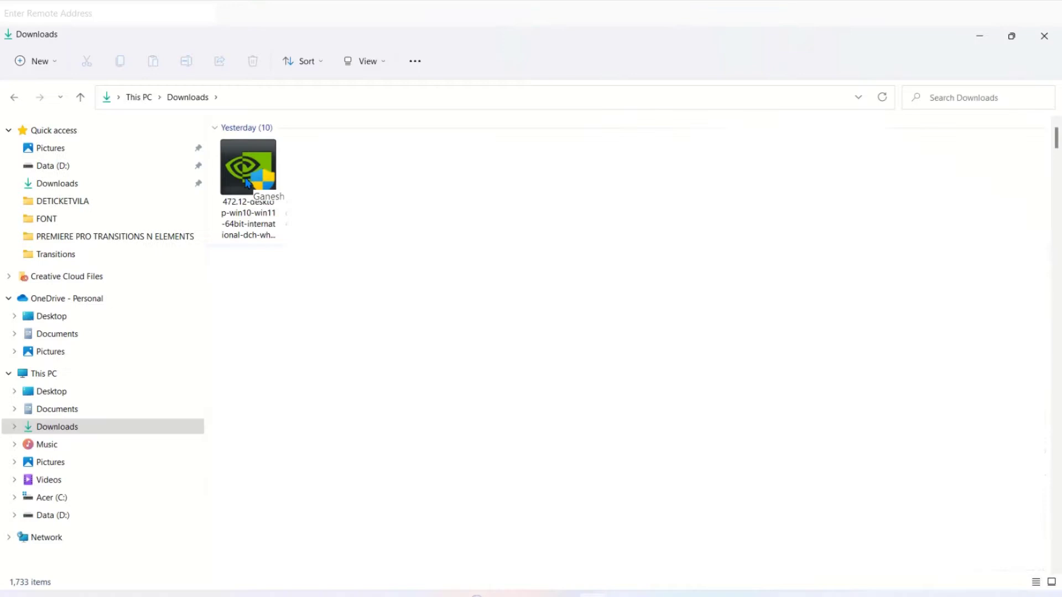
click(247, 184)
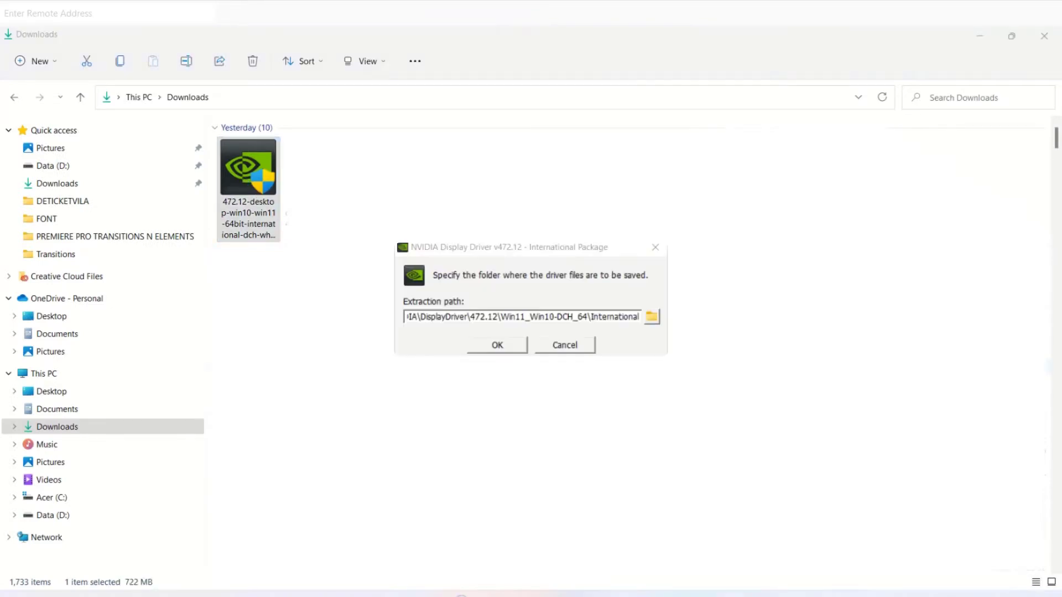
Install driver 472.12 using the default extraction folder, accepting the license, with Express setup.
key(Return)
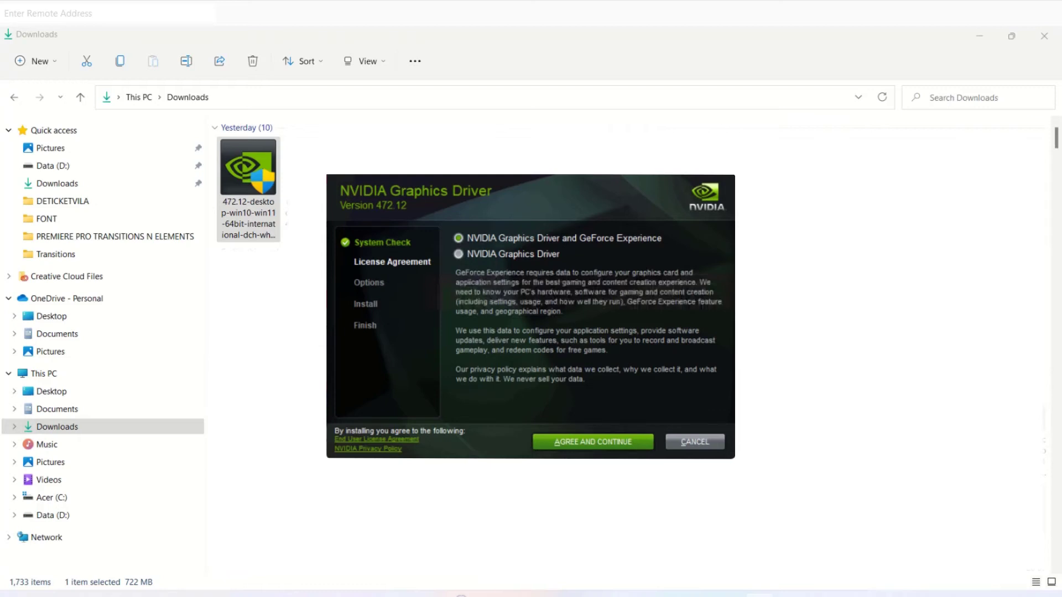
key(Return)
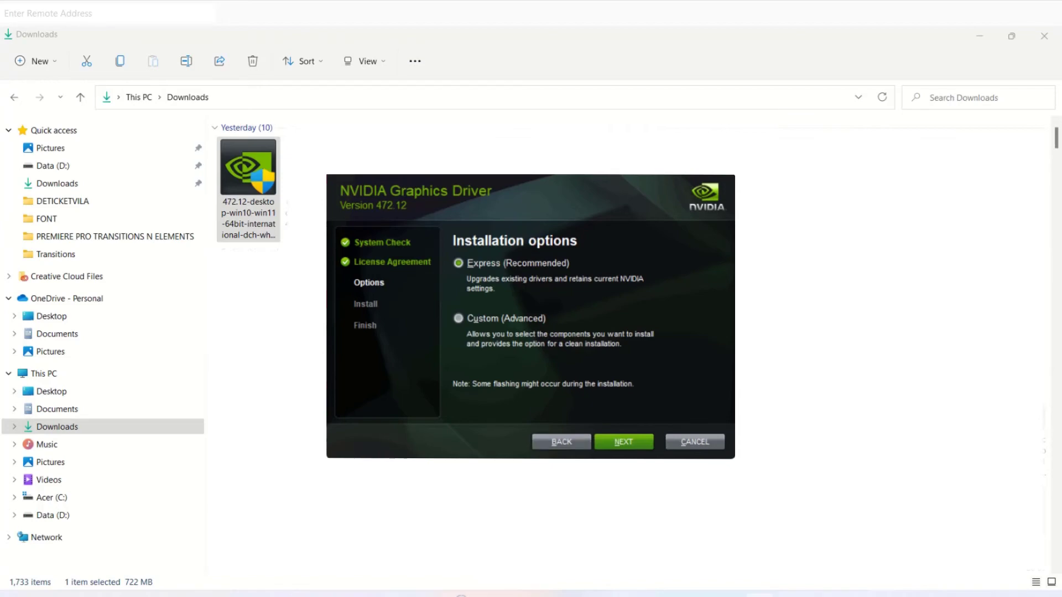
key(Return)
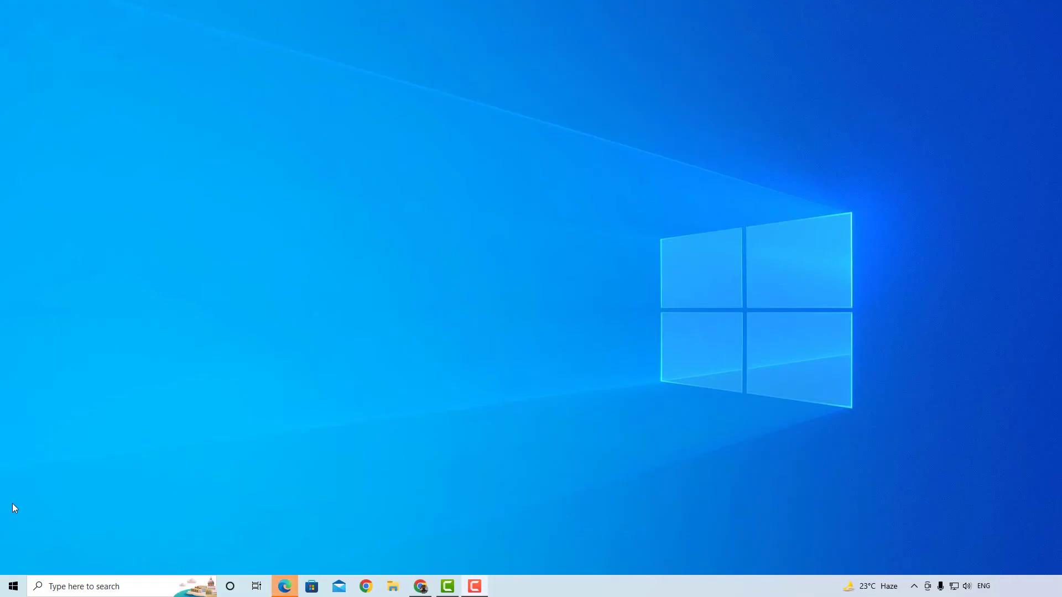
Launch Adobe Premiere Pro from the Start menu and choose File > New > Project.
click(22, 585)
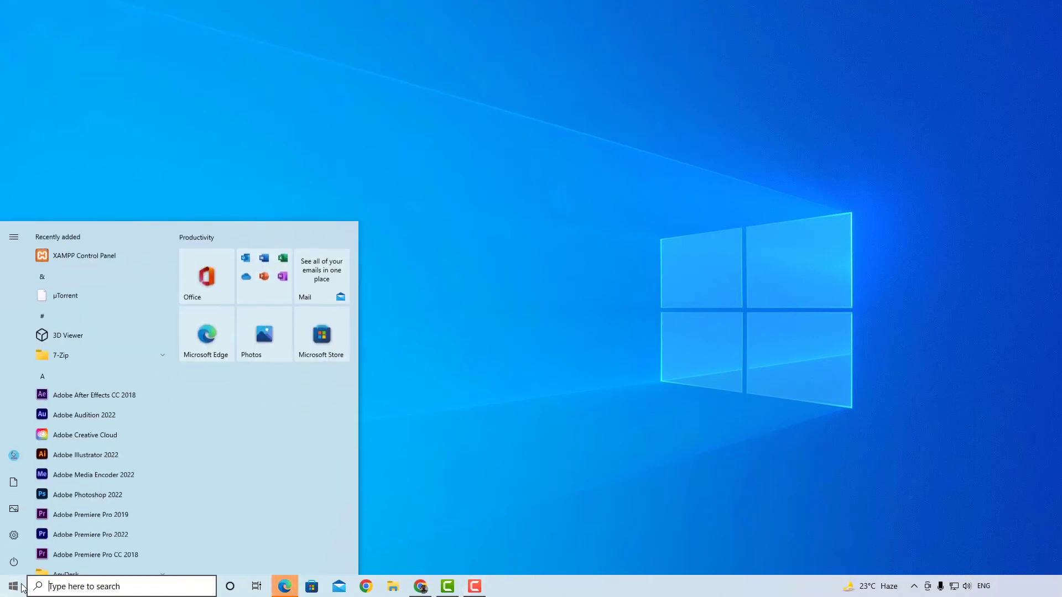
click(50, 536)
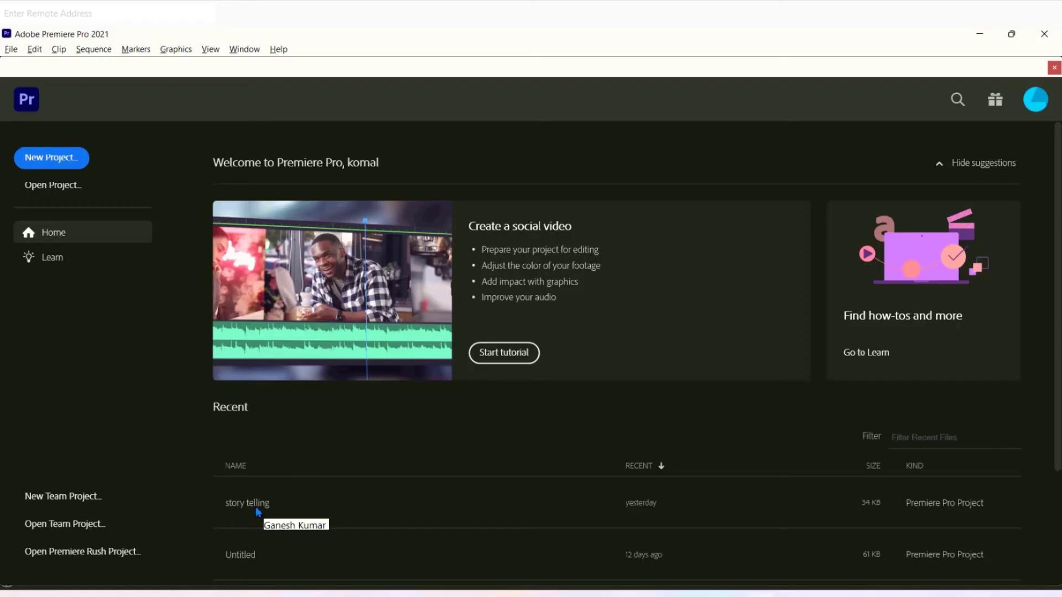
key(alt+f)
key(Down)
key(Right)
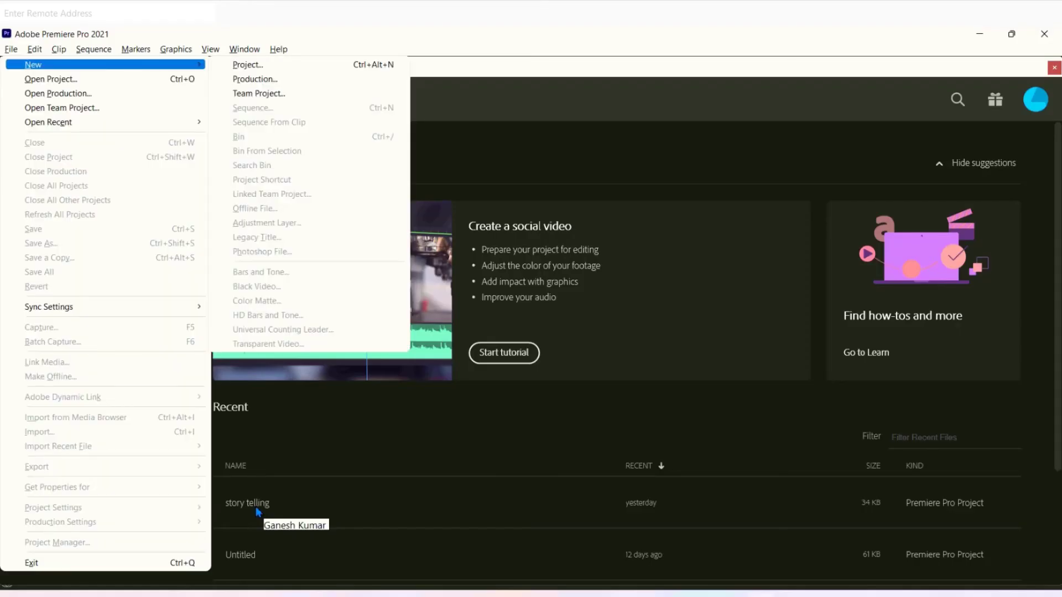
key(Down)
key(Up)
key(Right)
key(Return)
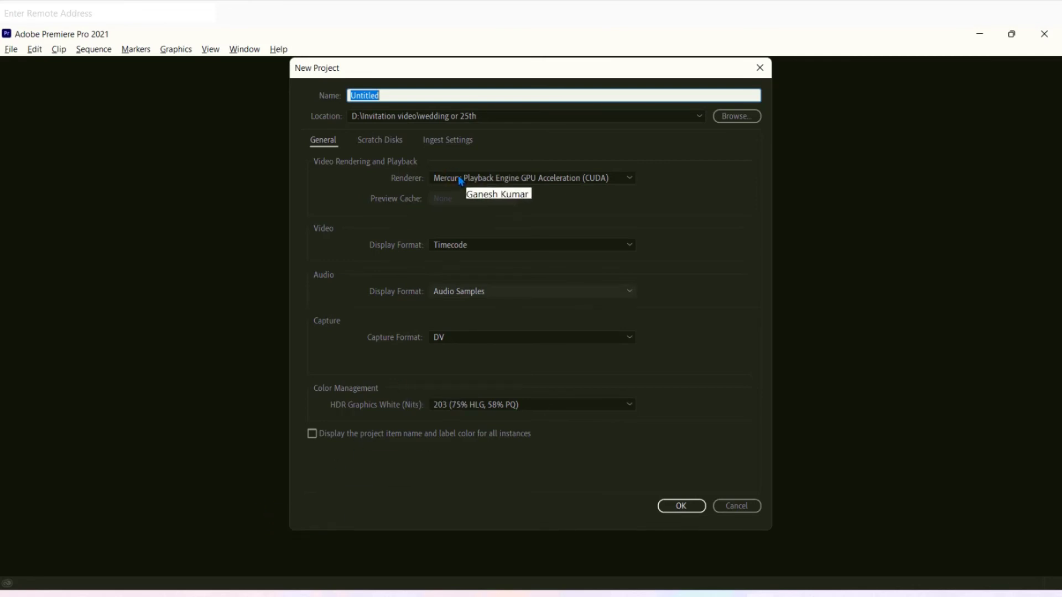
Pick Mercury Playback Engine GPU Acceleration (CUDA) from the New Project renderer list.
click(475, 183)
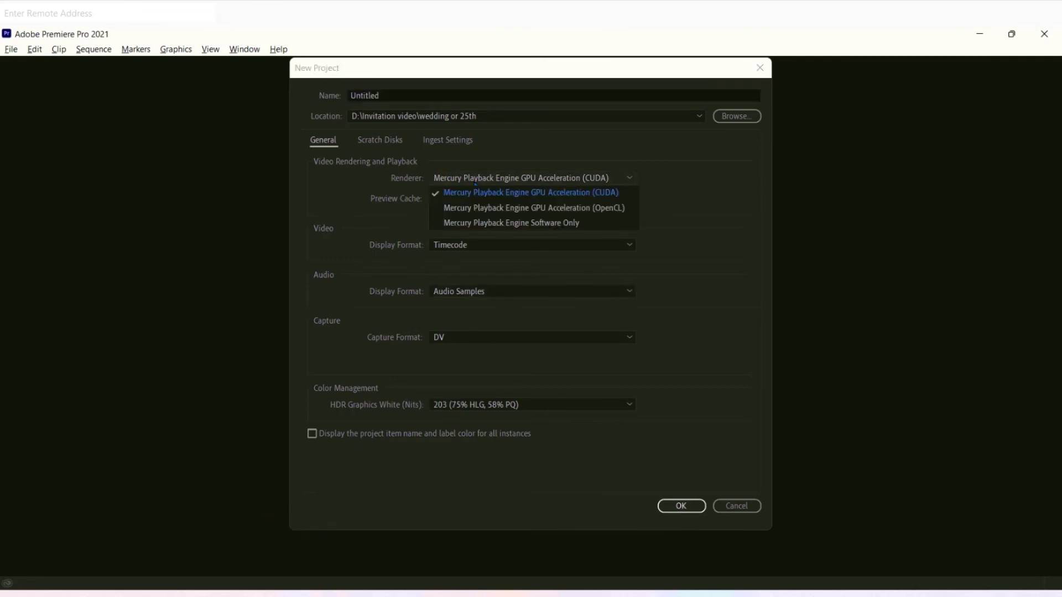